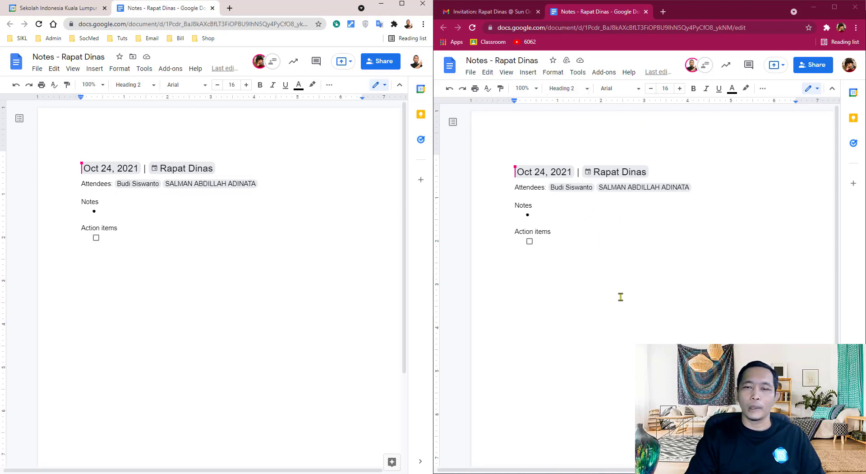
- Add "Sambutan" as a bullet under Notes, and insert a 2 x 2 table below the "Kebijakan 2" action item
click(142, 211)
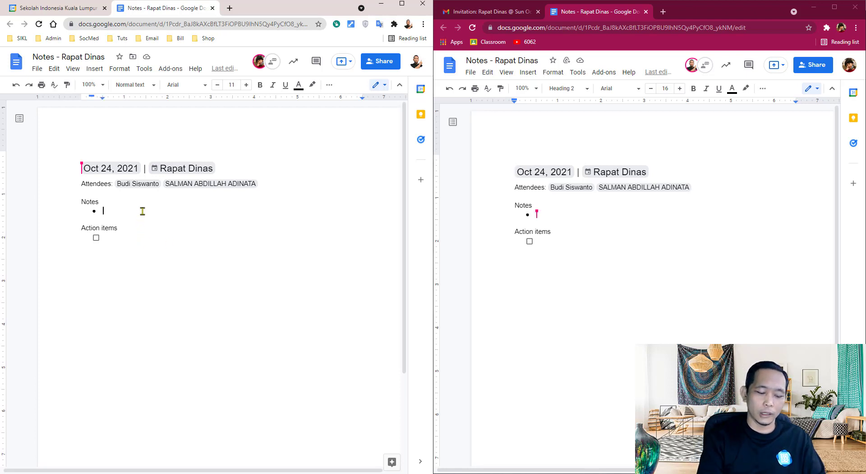
text(Sambutan)
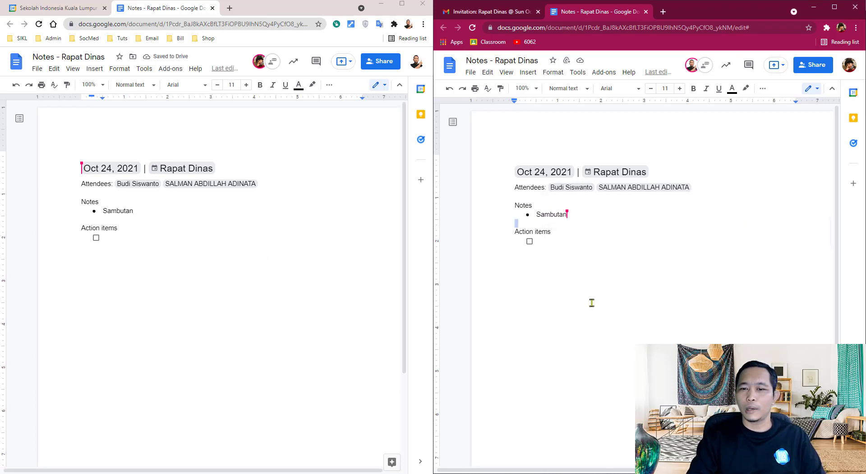
click(539, 224)
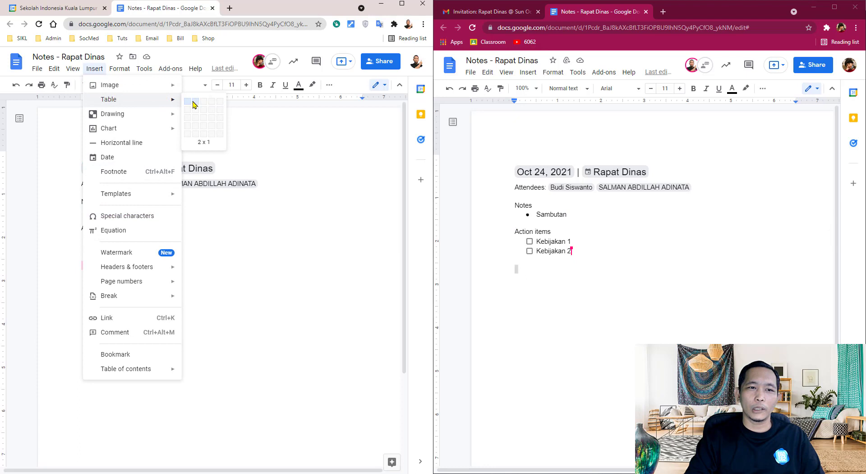
click(190, 112)
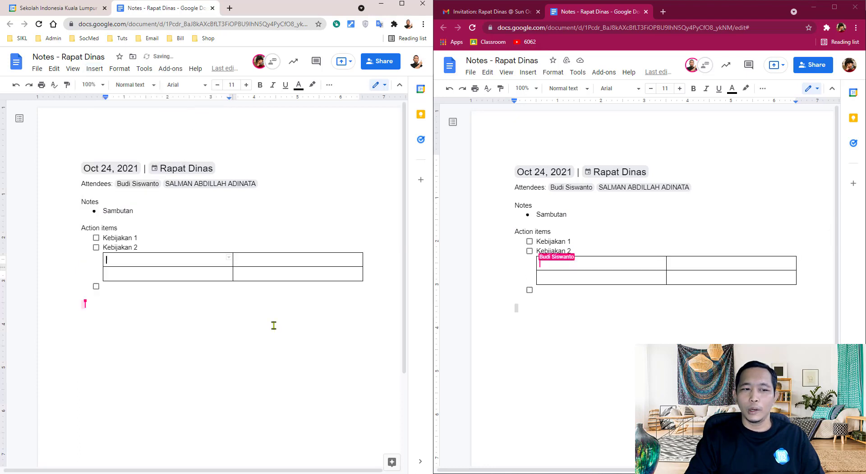
- Insert the Canva phone-frame thumbnail image from the computer below the table, and shrink it to a little over half its width
click(232, 310)
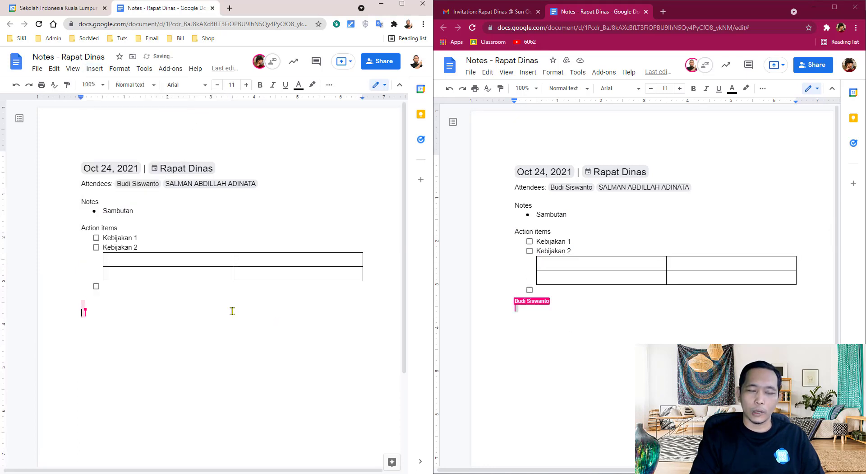
click(95, 69)
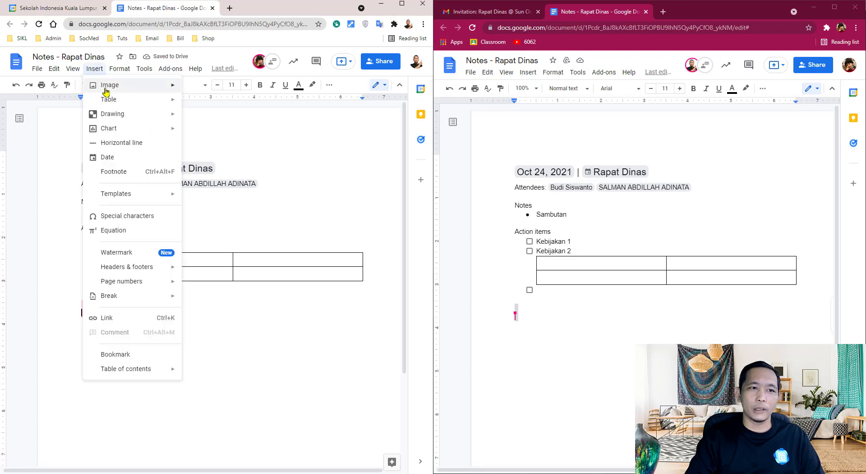
mouse_move(118, 84)
click(207, 86)
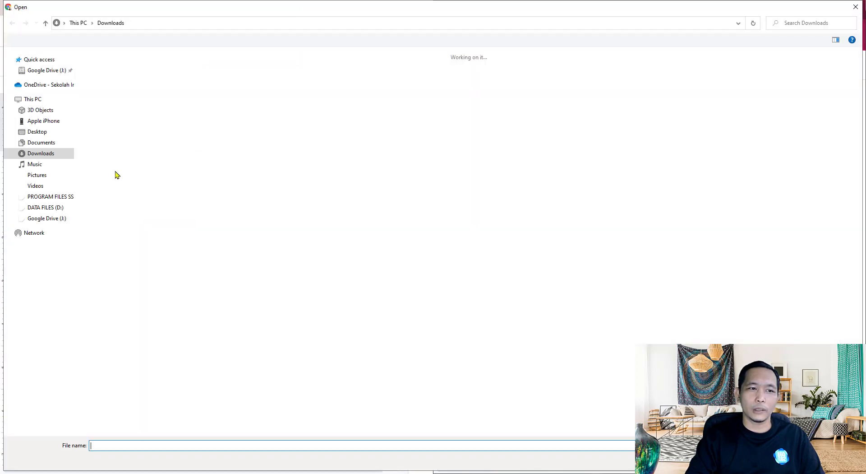
double_click(154, 225)
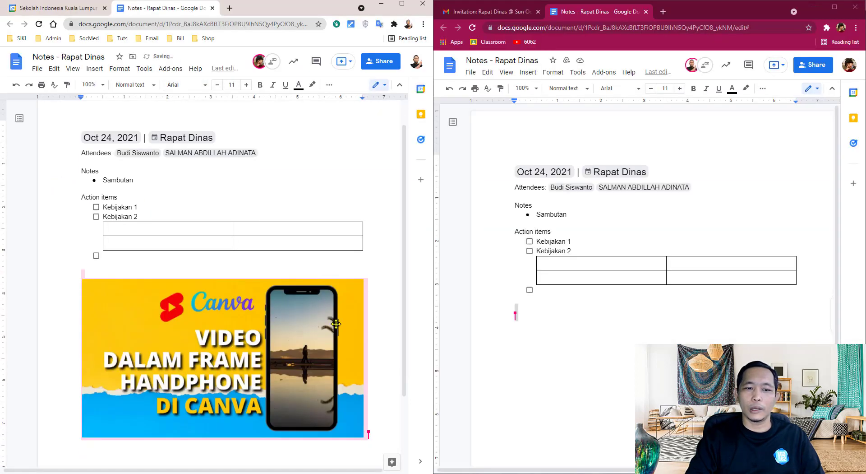
drag(363, 279, 239, 348)
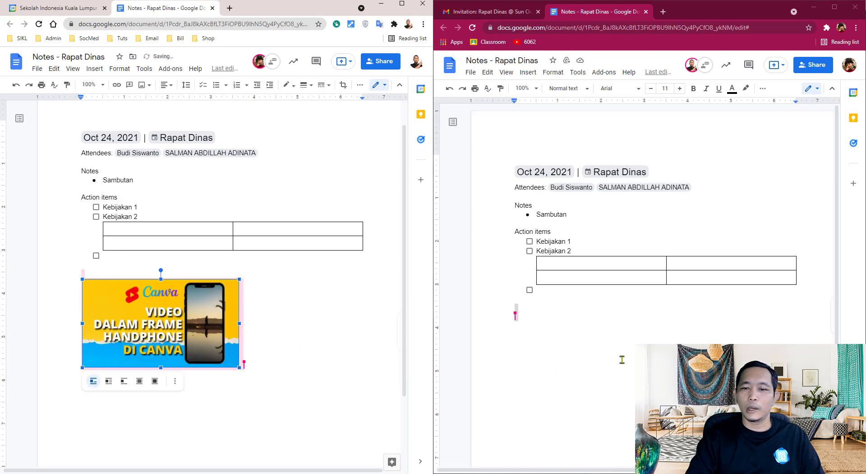
click(622, 359)
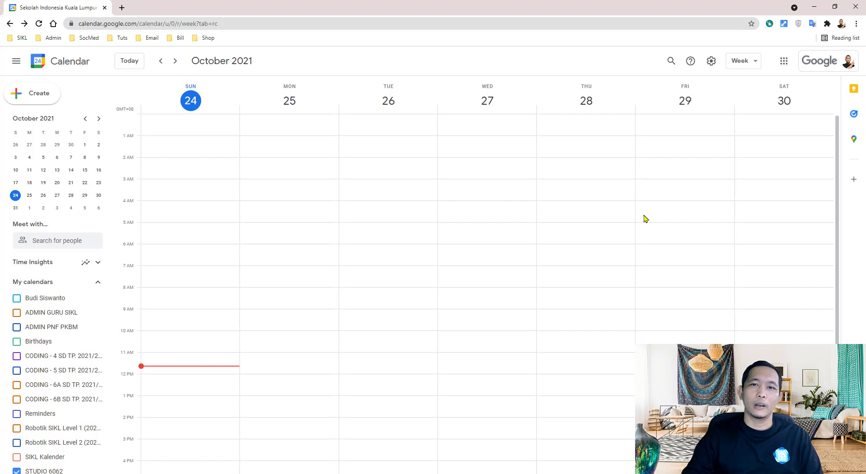
- Create a calendar event on Sunday, October 24 at 11:30am and open its full editing options
click(785, 61)
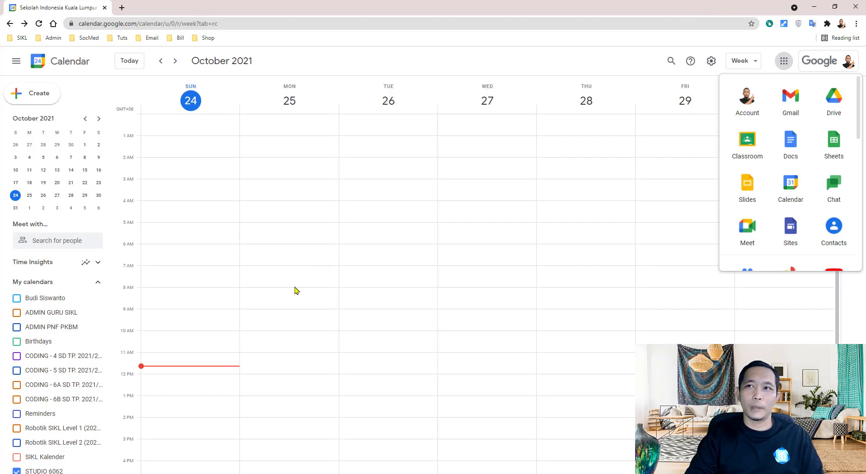
click(203, 367)
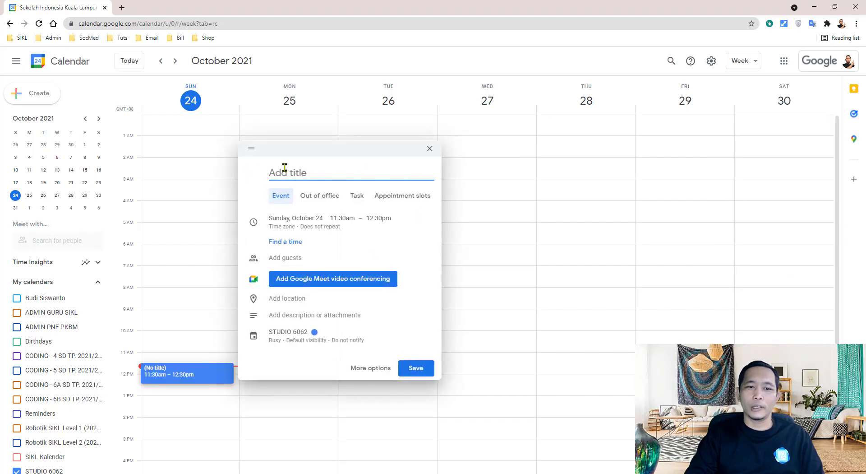
click(378, 371)
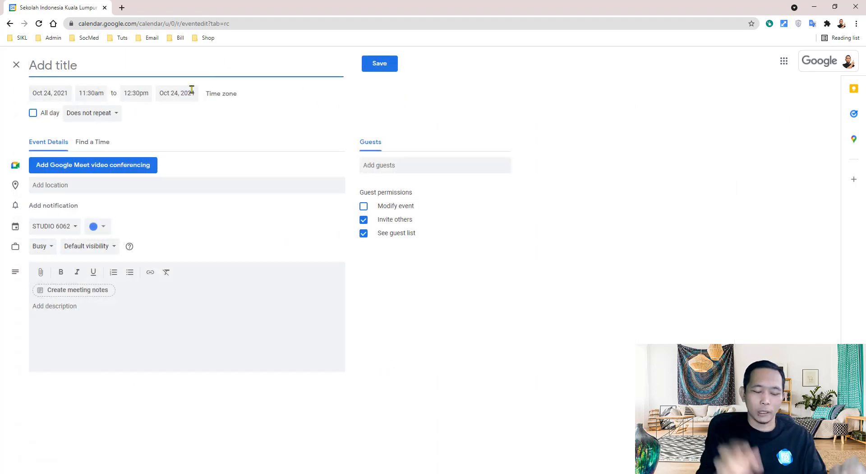
- Title the event "Rapat Dinas"
text(R)
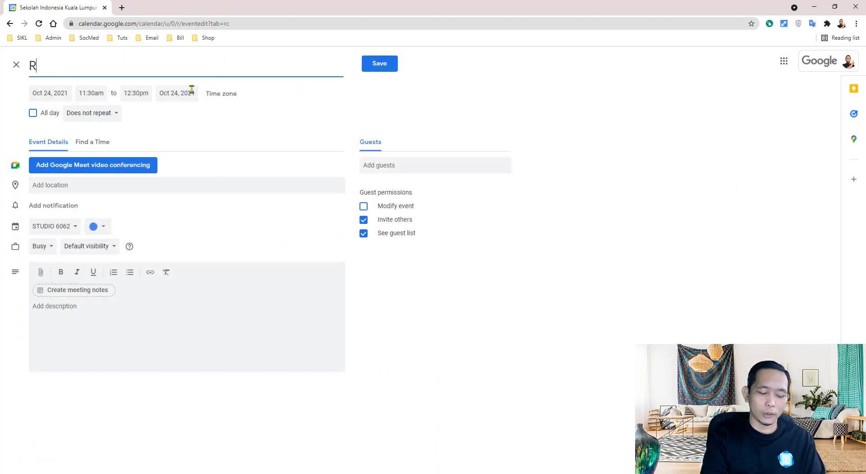
text(apat DInas)
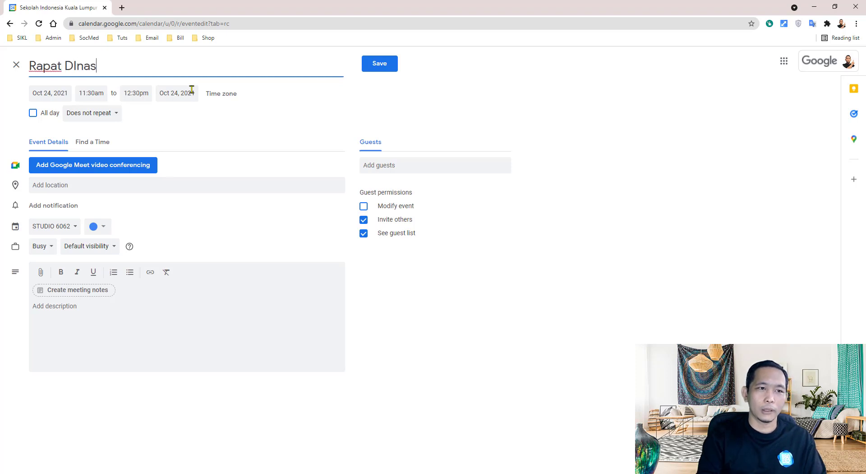
key(BackSpace)
key(BackSpace)
key(BackSpace)
text(nas)
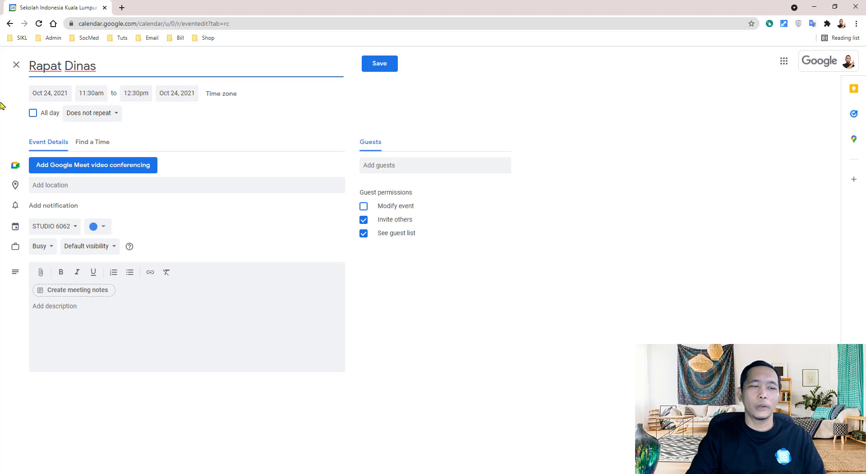
- Set the event's start time to 2:45pm and add Google Meet video conferencing
click(85, 94)
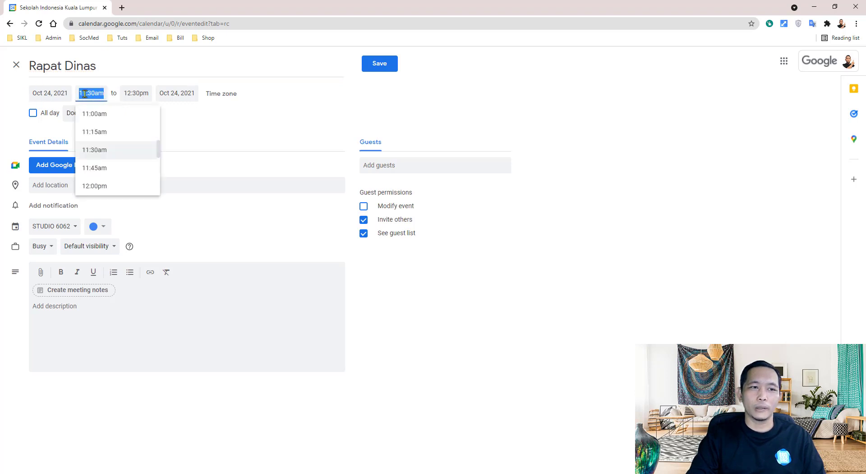
scroll(136, 161, down, 5)
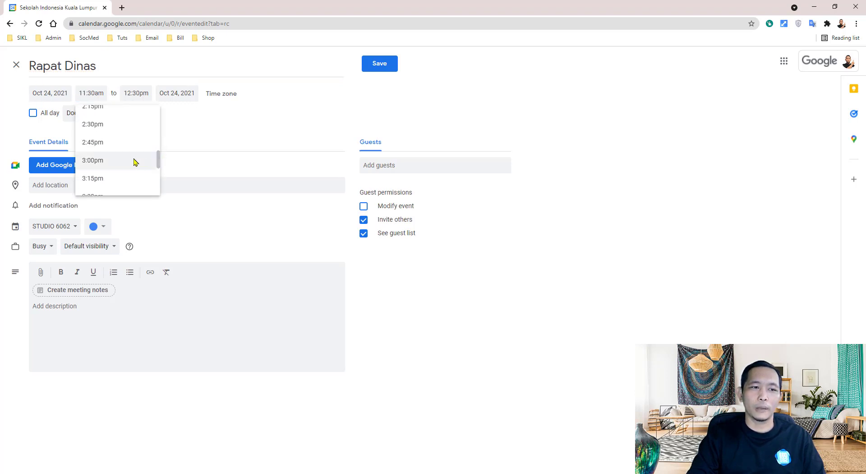
click(98, 143)
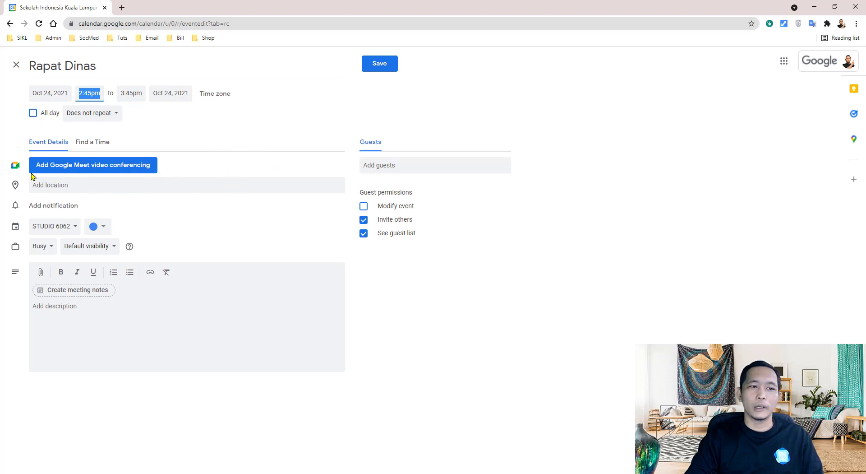
click(99, 167)
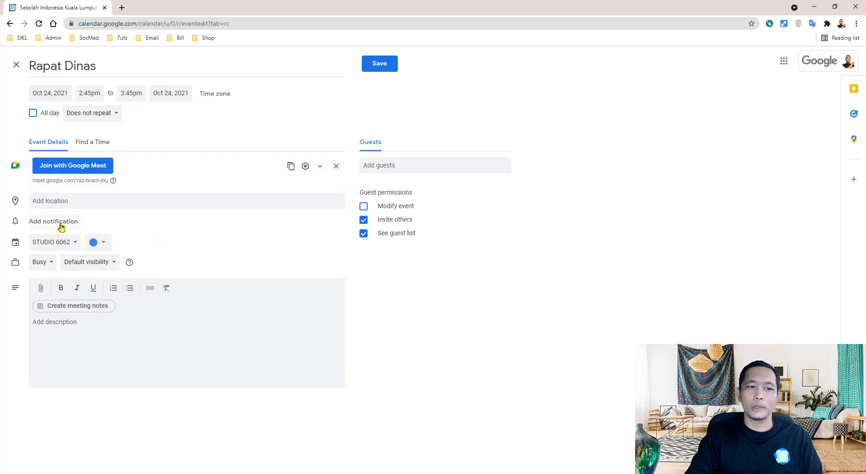
- Add a 10-minute notification to the event and create meeting notes for it
click(62, 222)
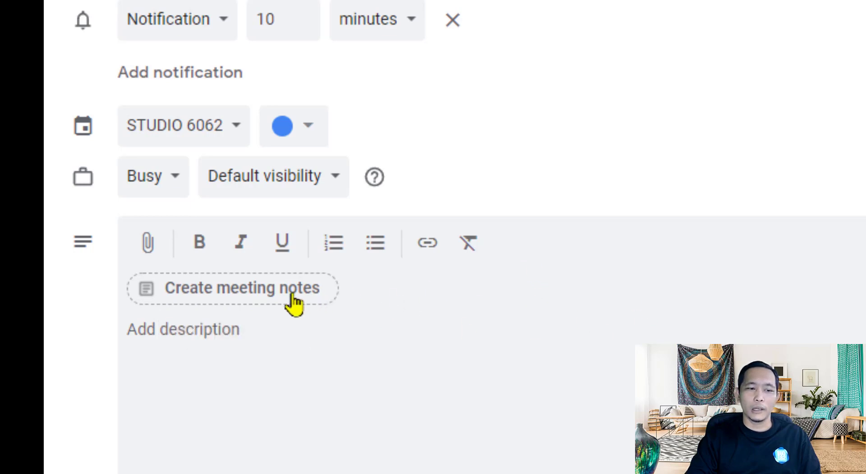
click(227, 298)
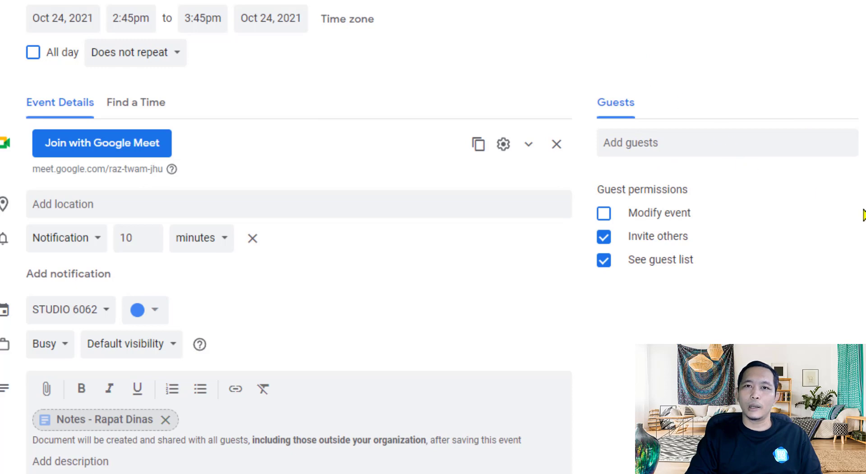
- Add two guests to the event, one from the suggested contacts and one found by searching the guest's name
click(662, 139)
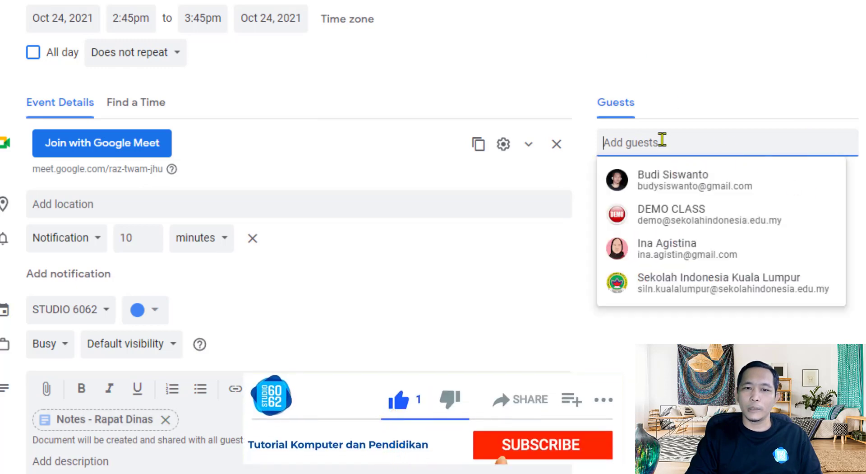
click(704, 186)
click(734, 137)
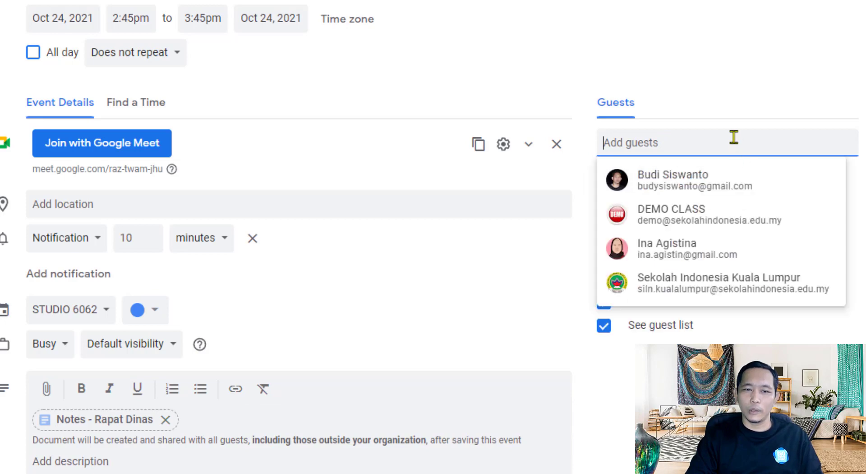
text(salm)
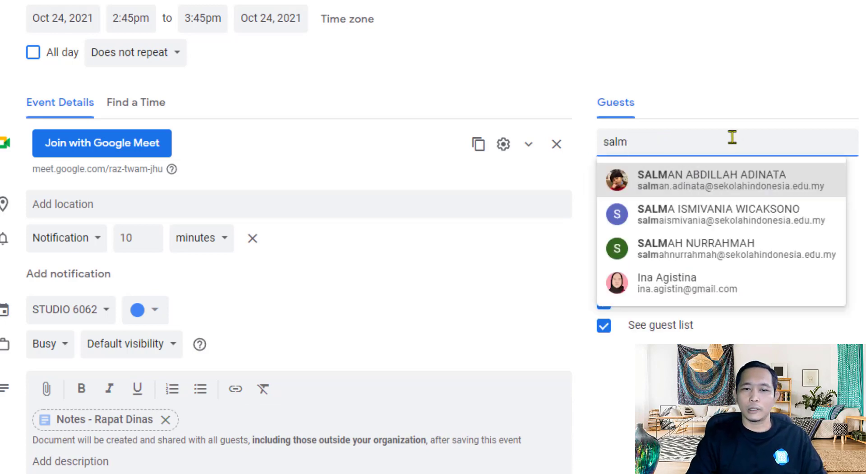
click(721, 179)
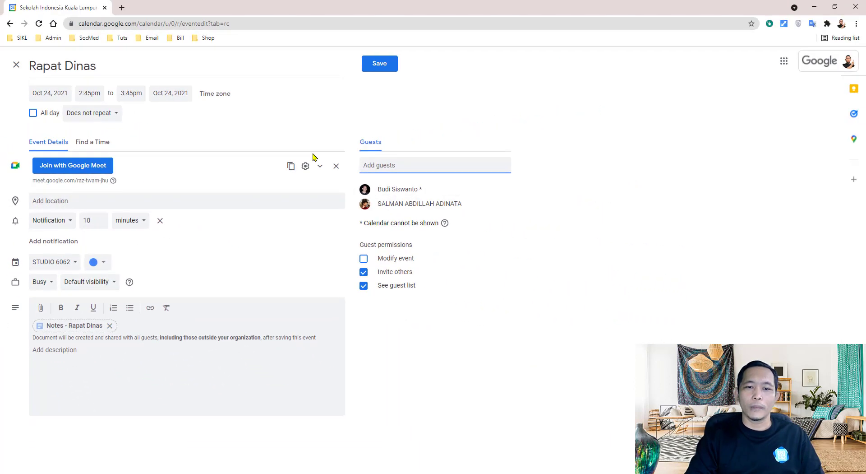
- Save the event and send invitation emails to all guests, including the one outside the organization
click(388, 67)
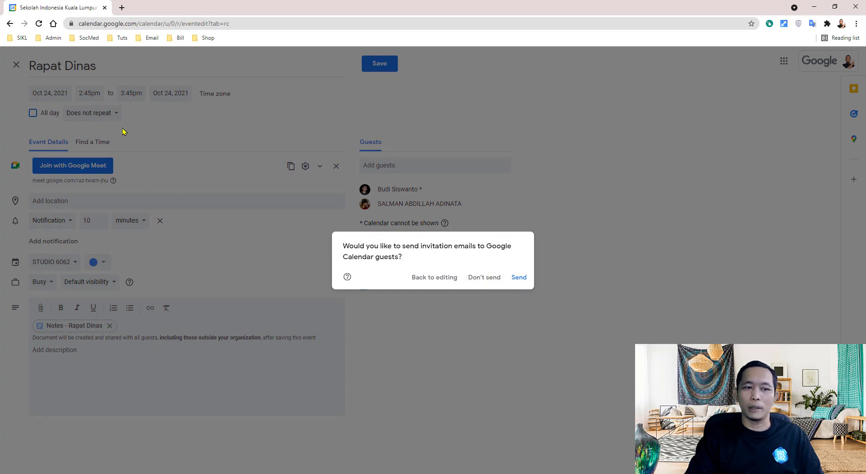
click(527, 279)
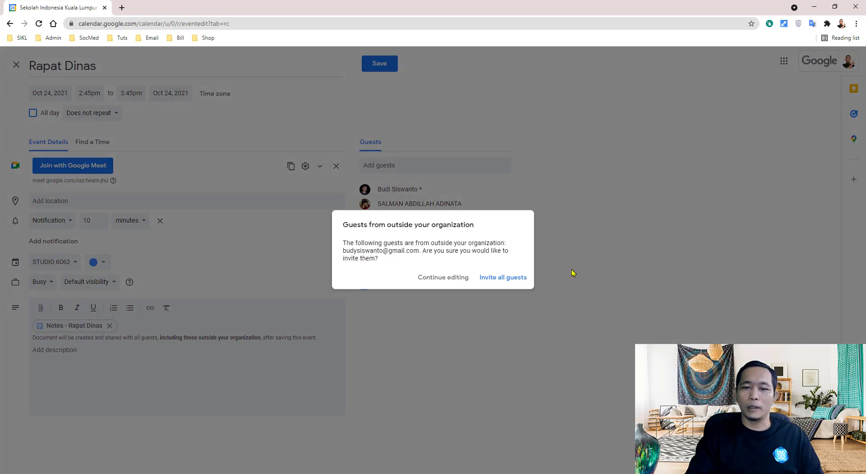
click(514, 282)
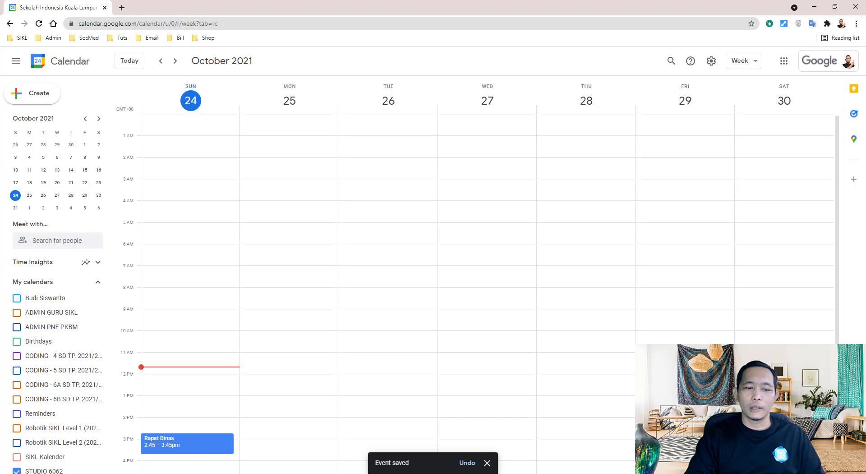
- Arrange the calendar window beside the guest's Gmail window, and open the details of the Rapat Dinas event
click(142, 473)
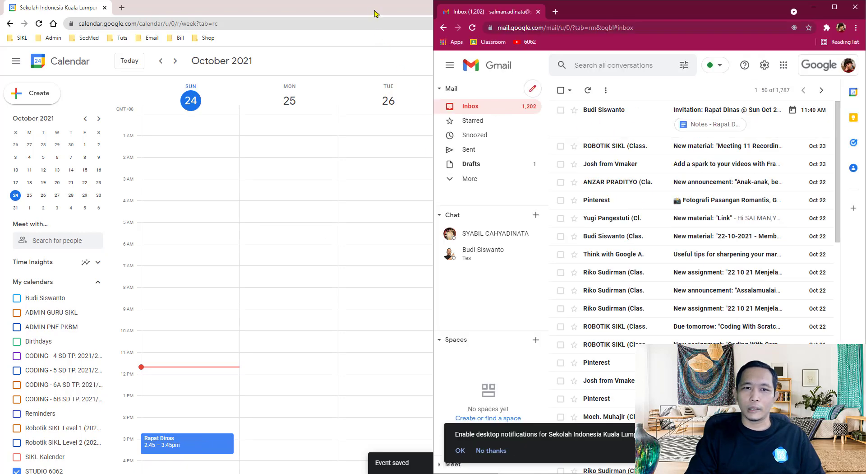
drag(375, 10, 0, 45)
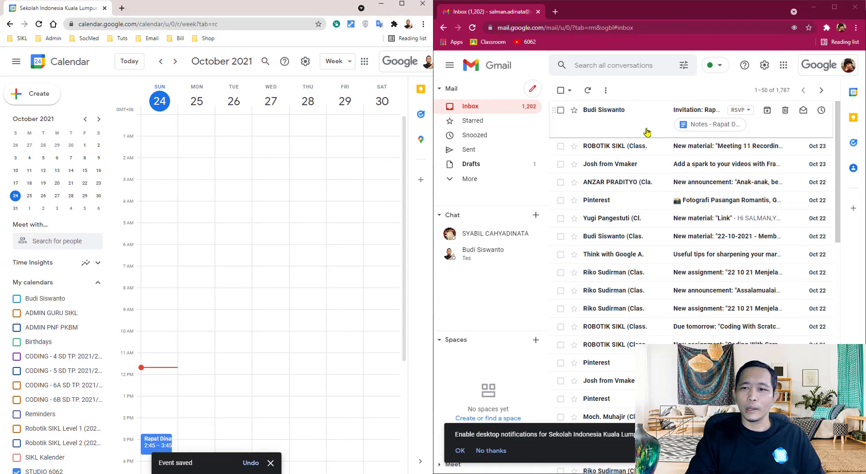
click(159, 444)
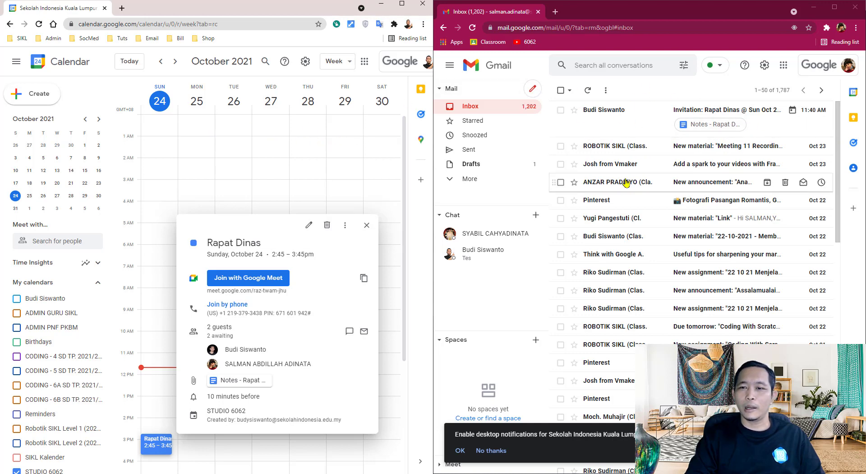
- Open the Rapat Dinas invitation email in the guest's Gmail and open its attached "Notes - Rapat Dinas" document
click(703, 112)
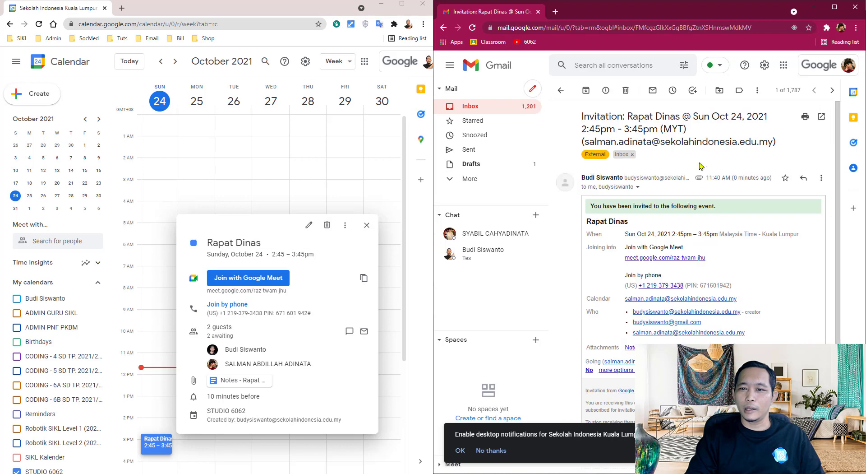
scroll(701, 166, down, 4)
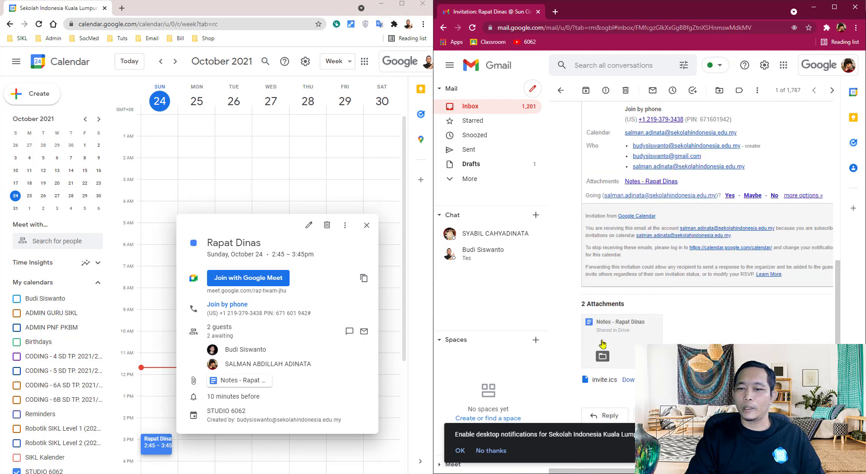
click(631, 316)
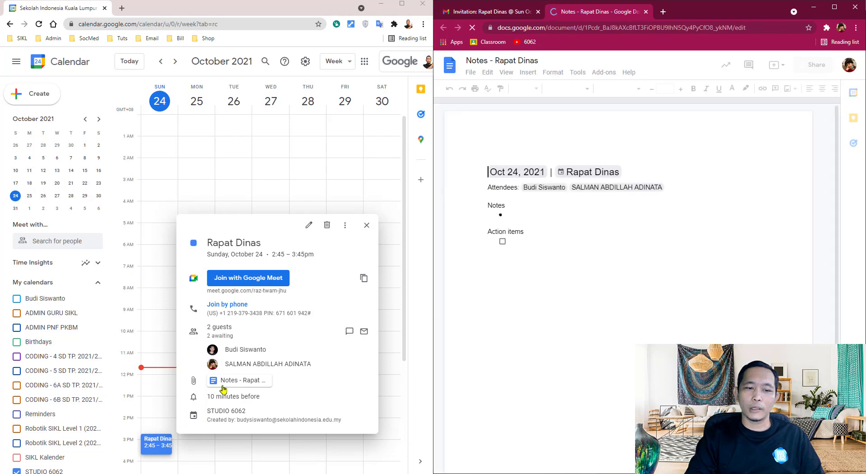
- Open the notes document attached to the Rapat Dinas calendar event and enter "Sambutan" as the bullet under Notes
click(223, 387)
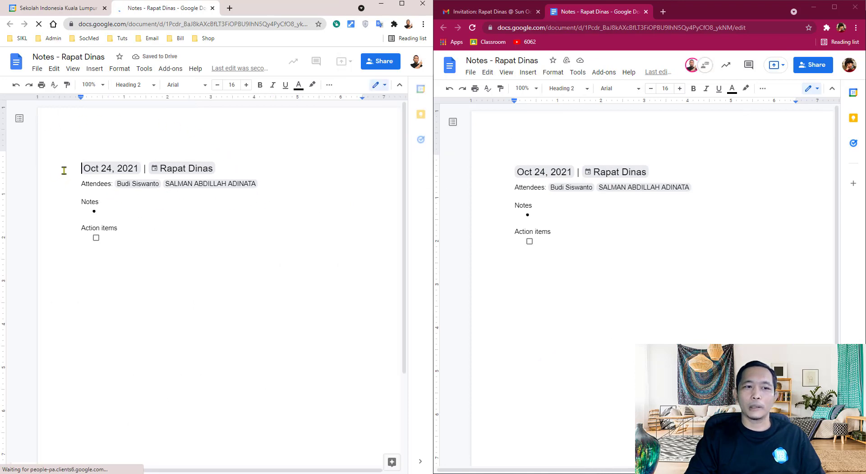
mouse_move(161, 166)
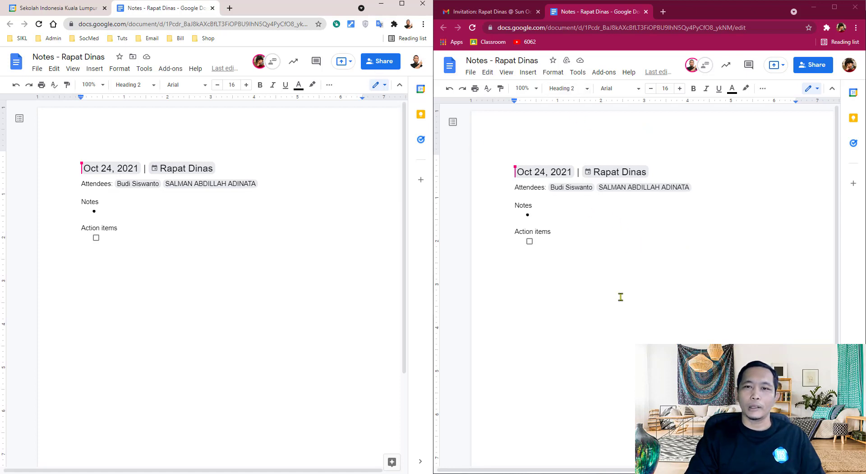
click(142, 211)
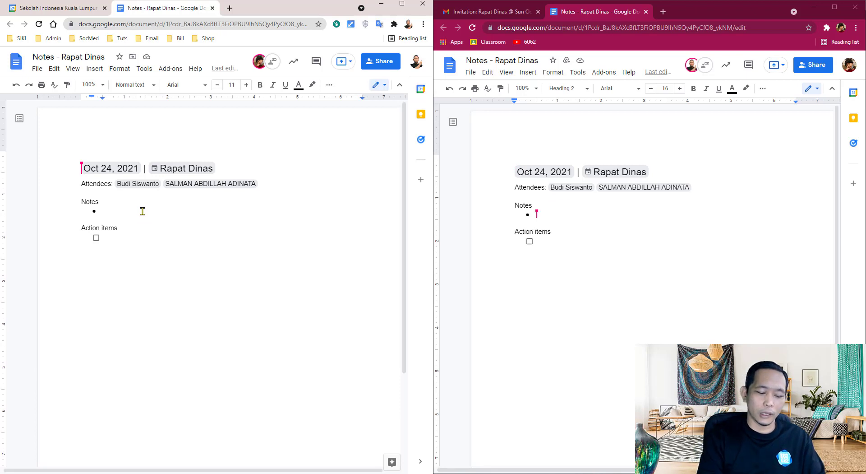
text(Sambutan)
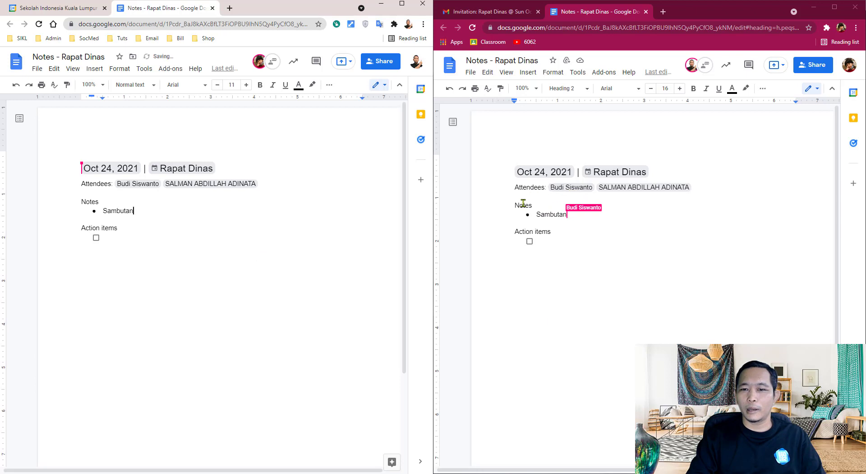
click(571, 238)
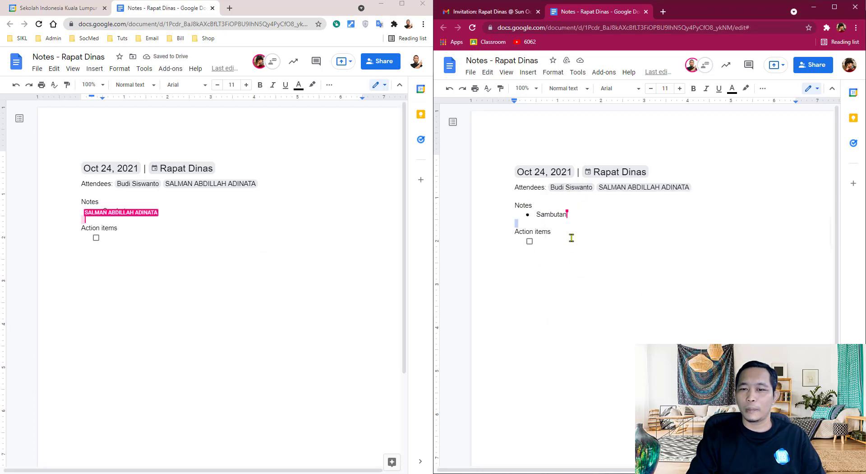
click(625, 287)
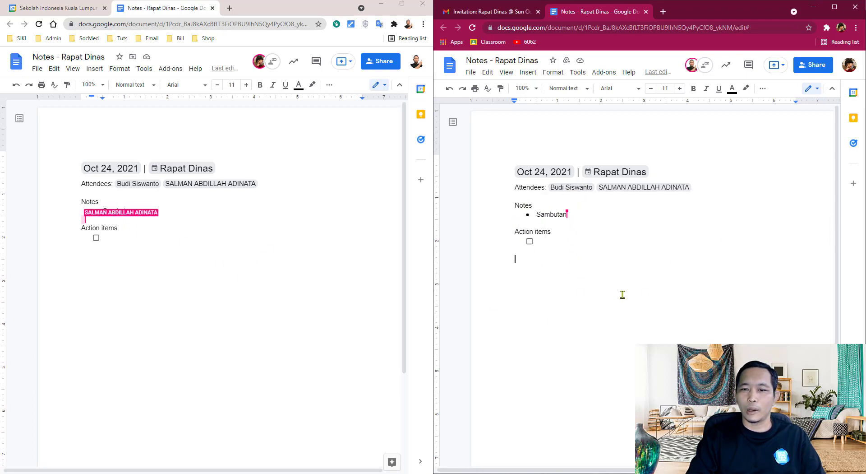
- Add the checklist entries "Kebijakan 1" and "Kebijakan 2" under Action items
click(137, 236)
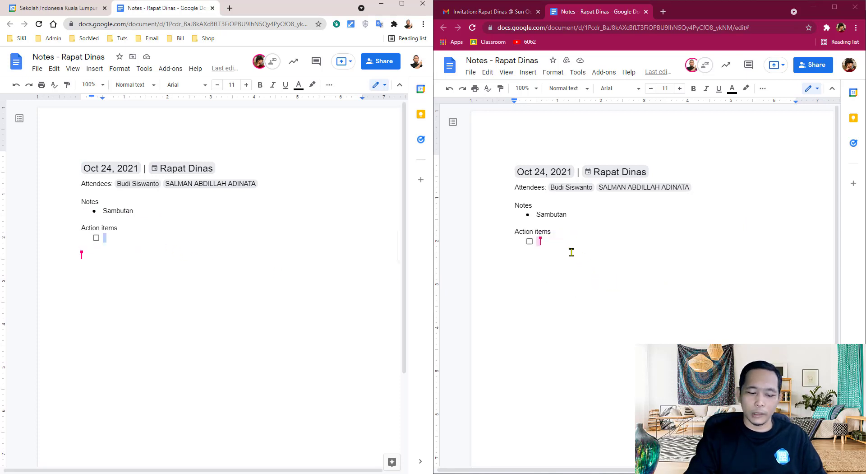
text(Kebij)
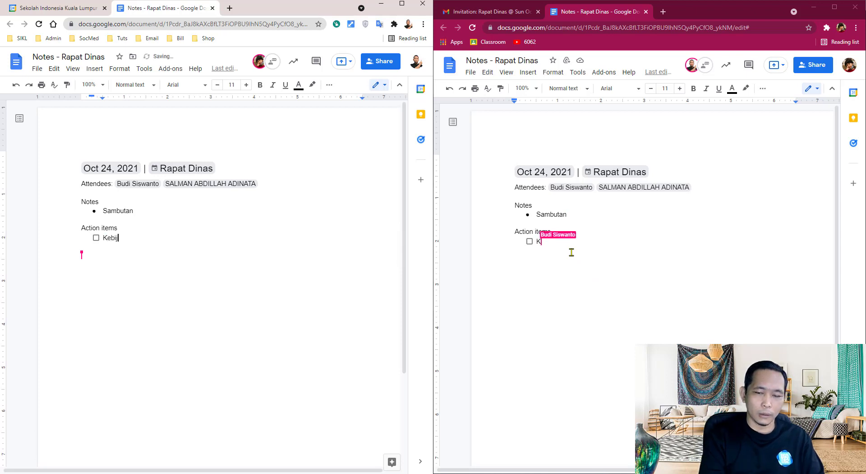
text(akan 1)
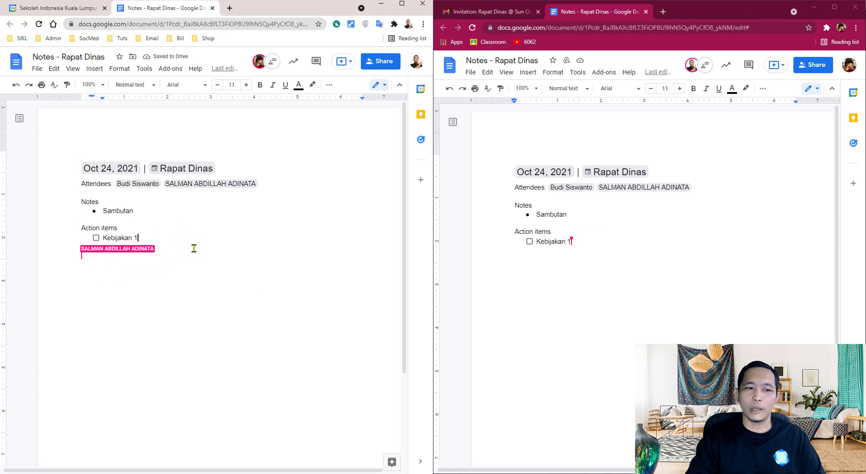
key(Return)
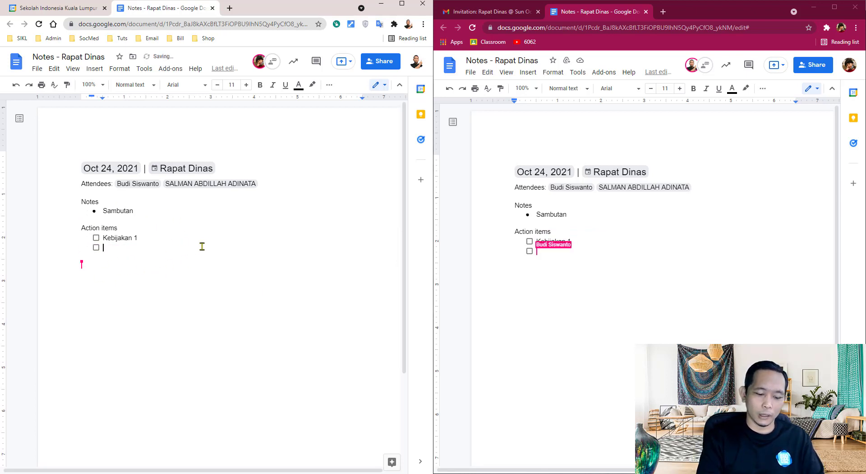
text(Kiebija)
key(BackSpace)
key(BackSpace)
key(BackSpace)
key(BackSpace)
key(BackSpace)
key(BackSpace)
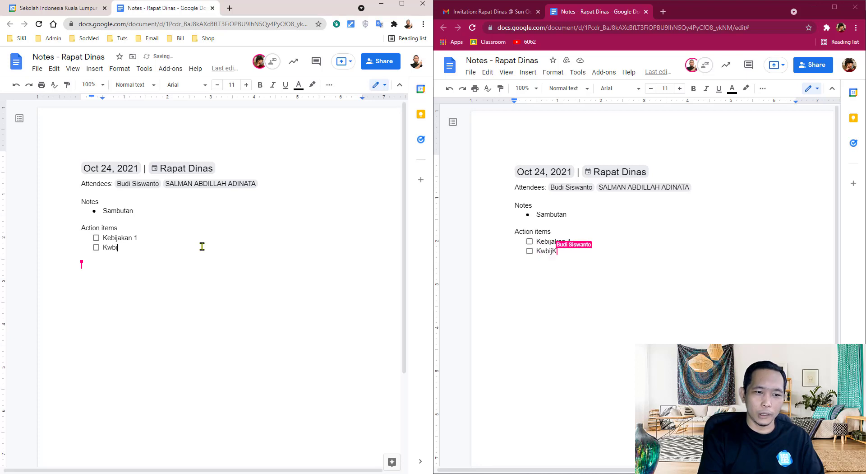
text(ebijakan 2)
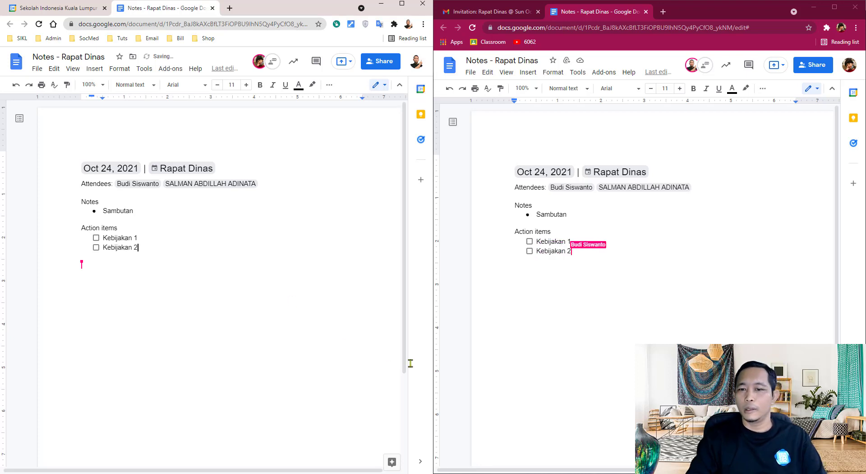
click(608, 360)
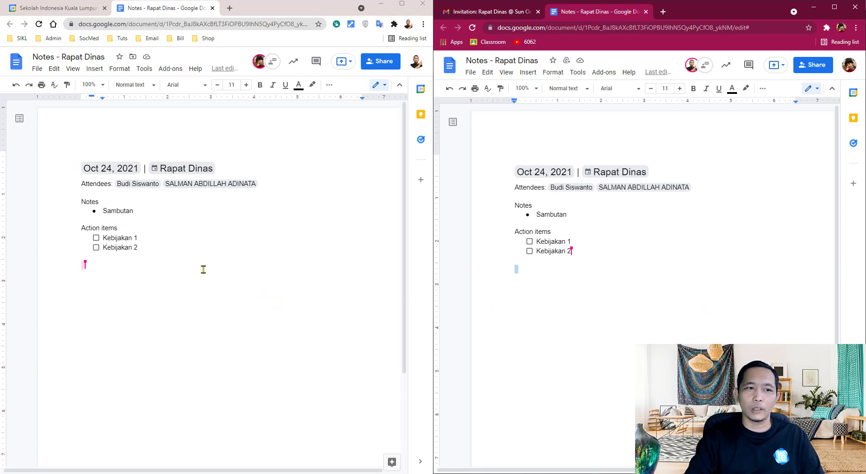
- Insert a 2 x 2 table below the "Kebijakan 2" checklist entry
click(95, 69)
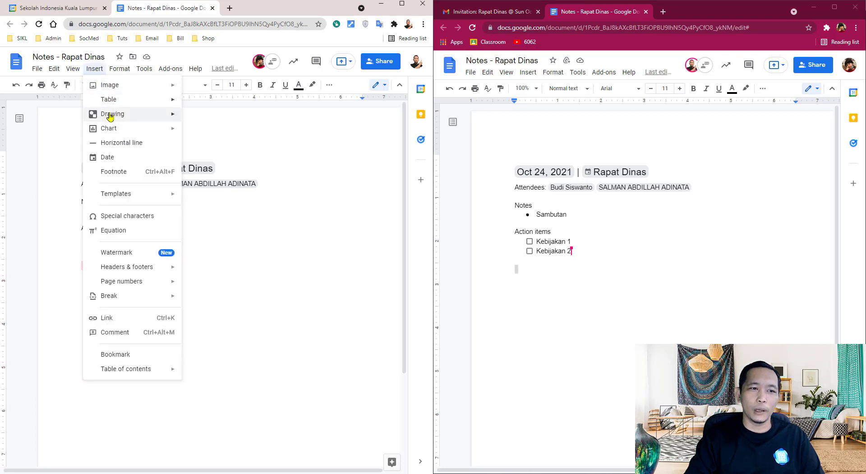
mouse_move(110, 99)
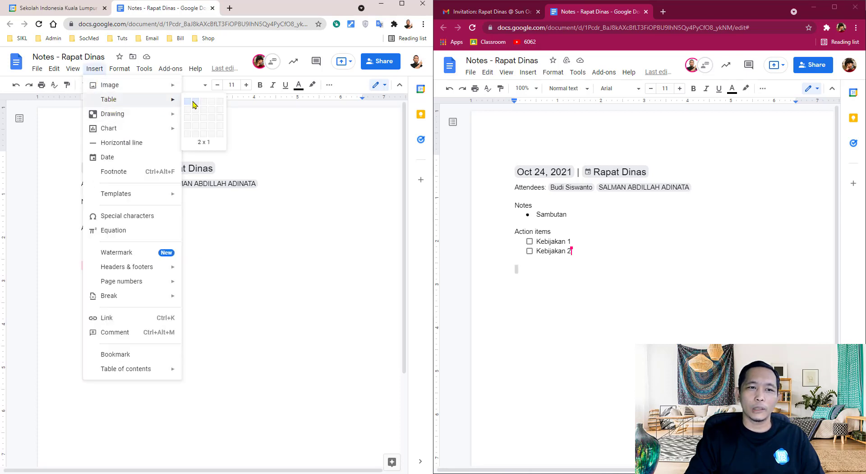
click(195, 109)
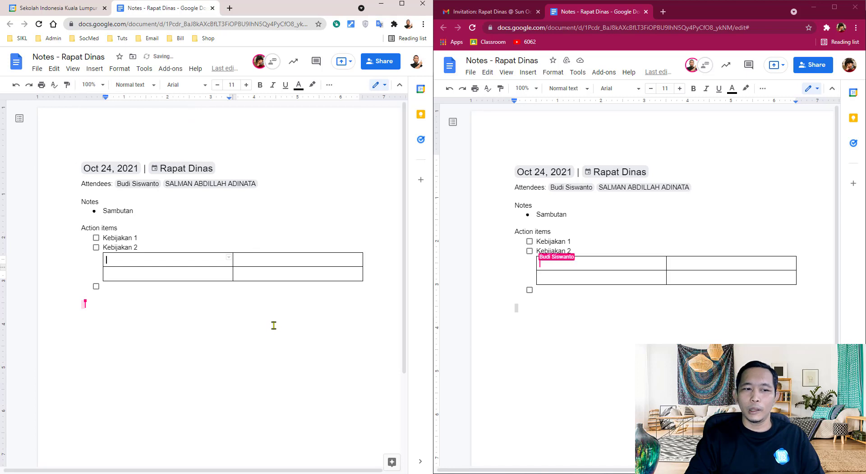
- Insert the image "Youtube Thumbnai.jpg" from the computer's Downloads folder on the line below the checklist
click(232, 311)
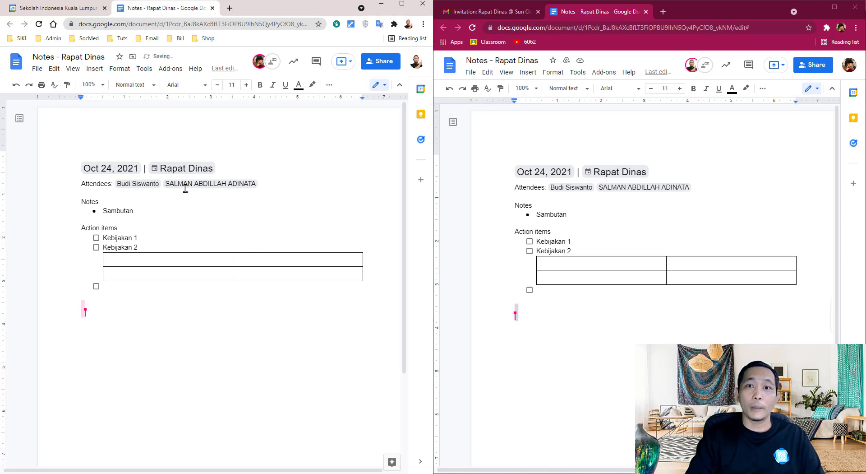
click(95, 68)
mouse_move(109, 85)
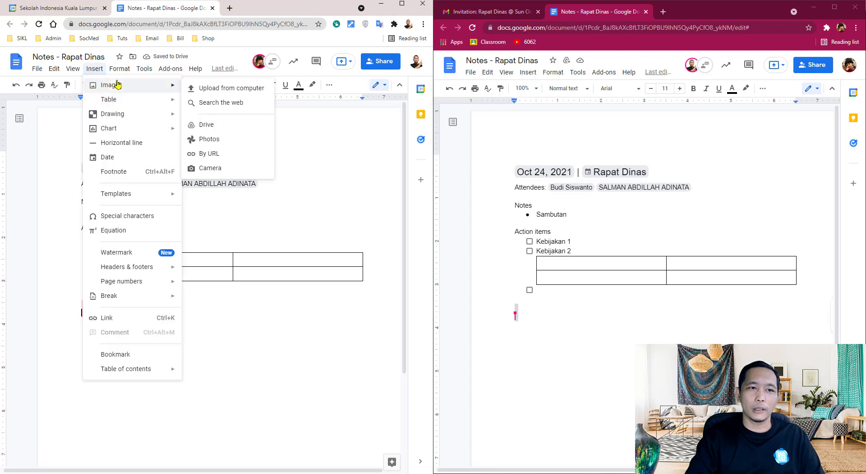
click(212, 87)
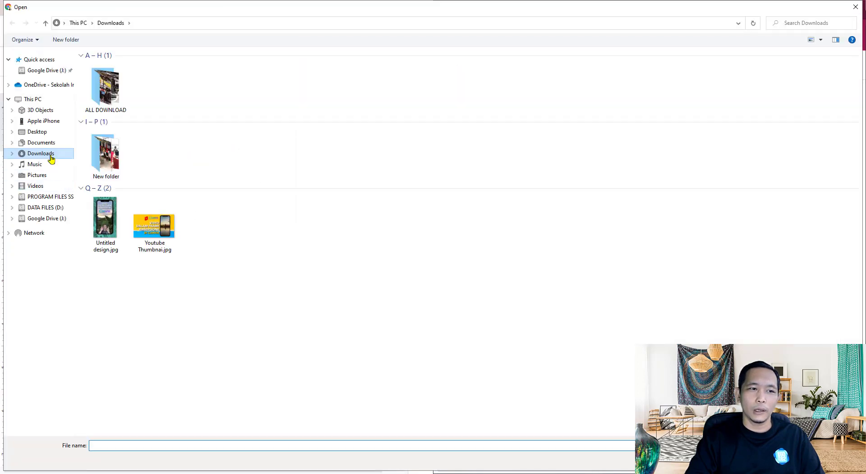
double_click(155, 224)
- Shrink the inserted image proportionally to about 3 inches wide
click(336, 323)
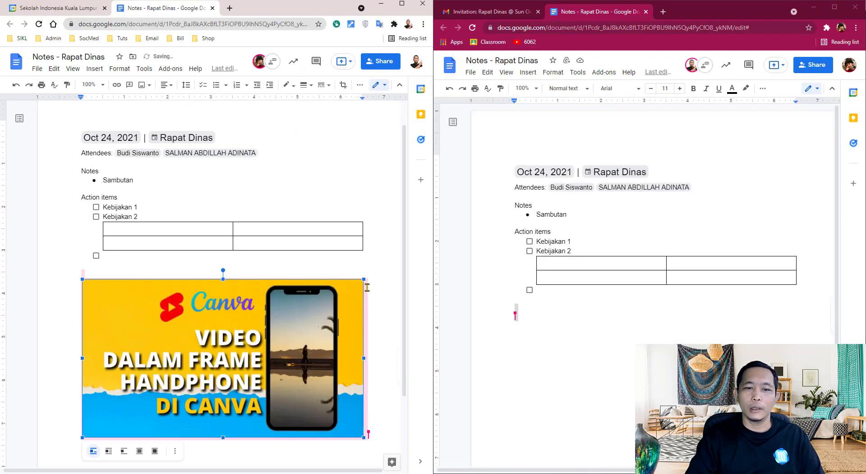
drag(363, 279, 239, 349)
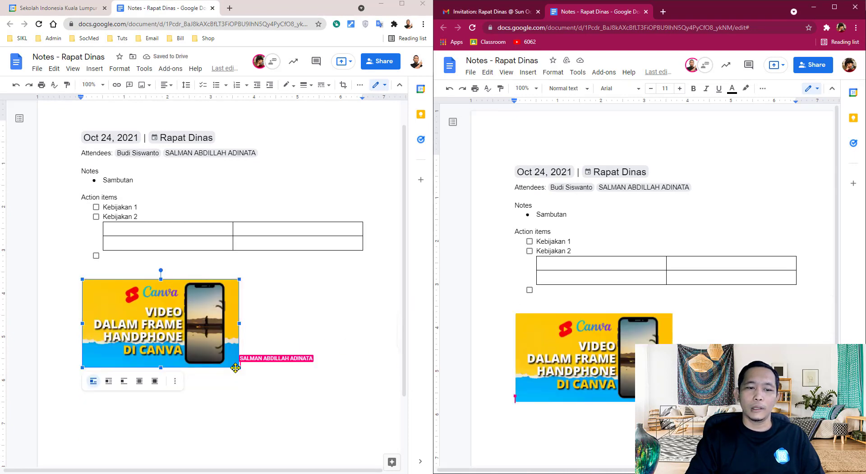
drag(239, 367, 213, 352)
click(276, 333)
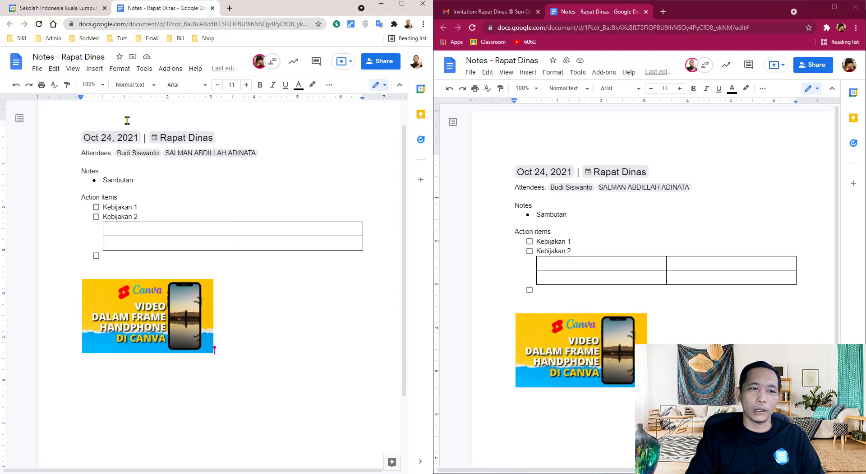
- Add the heading "NOTULEN RAPAT" above the date line and remove the extra blank line beneath it
click(79, 129)
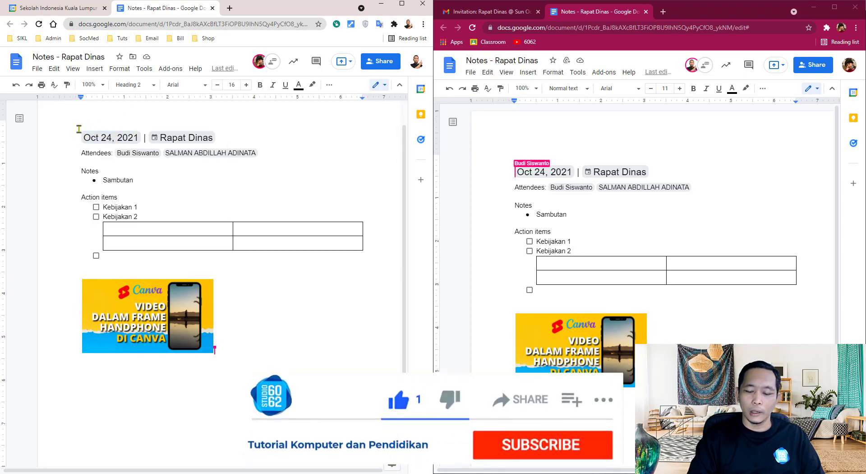
key(Return)
key(Return)
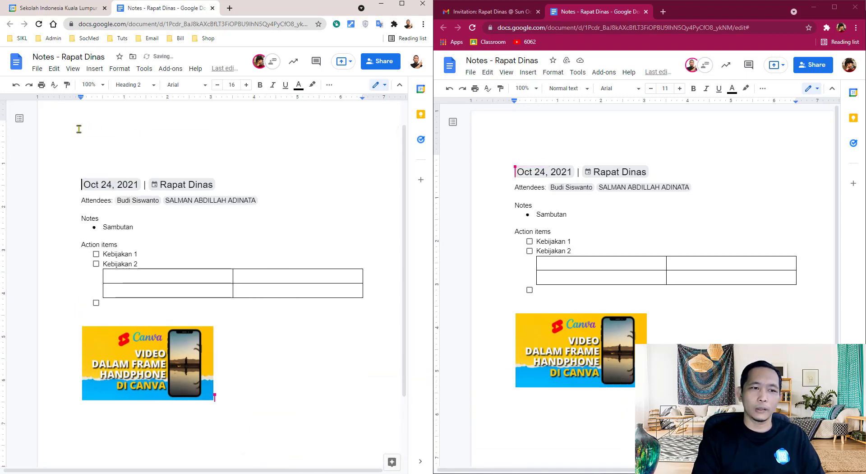
text(NO)
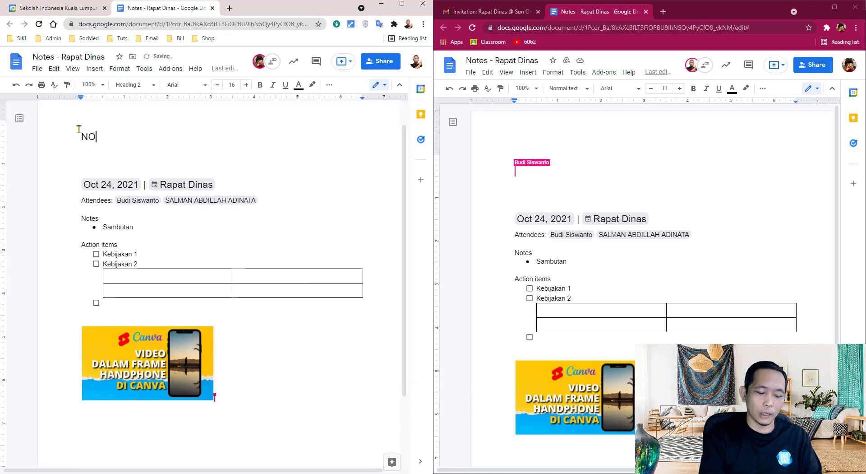
text(TULEN RAPAT)
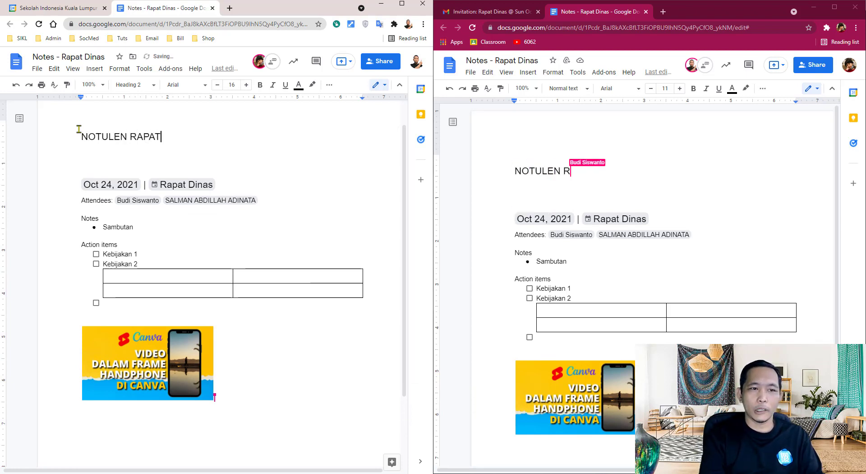
click(115, 153)
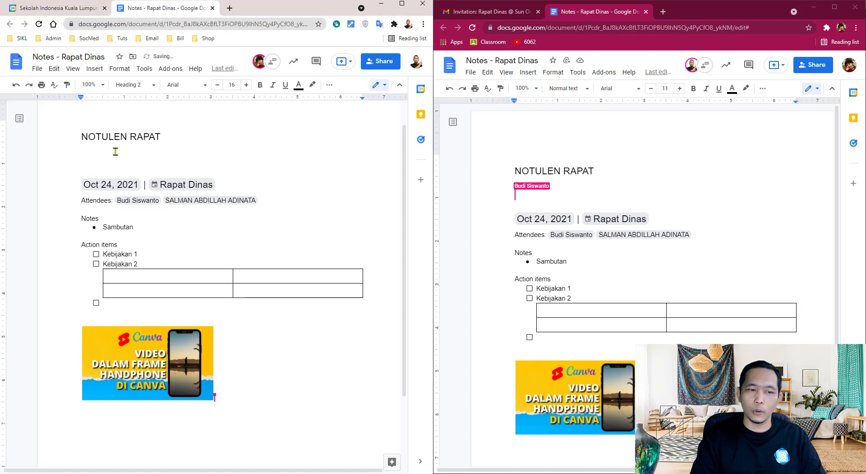
key(Delete)
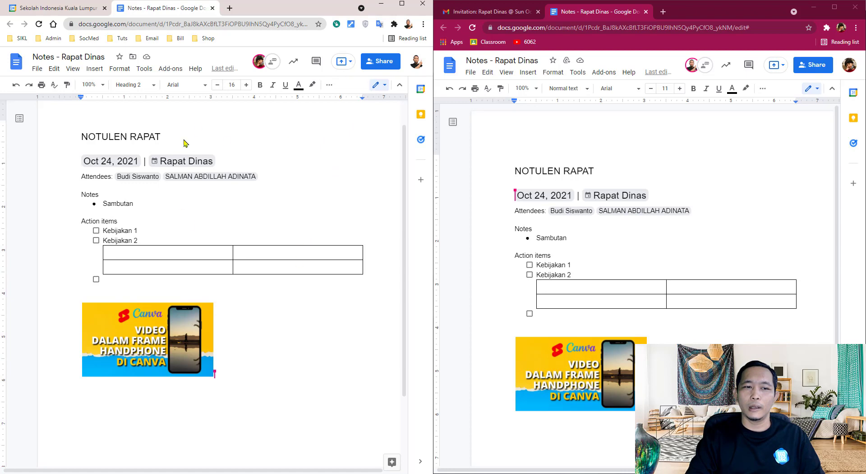
- Set the document's link sharing to Anyone with the link as Viewer, and copy the link
click(382, 61)
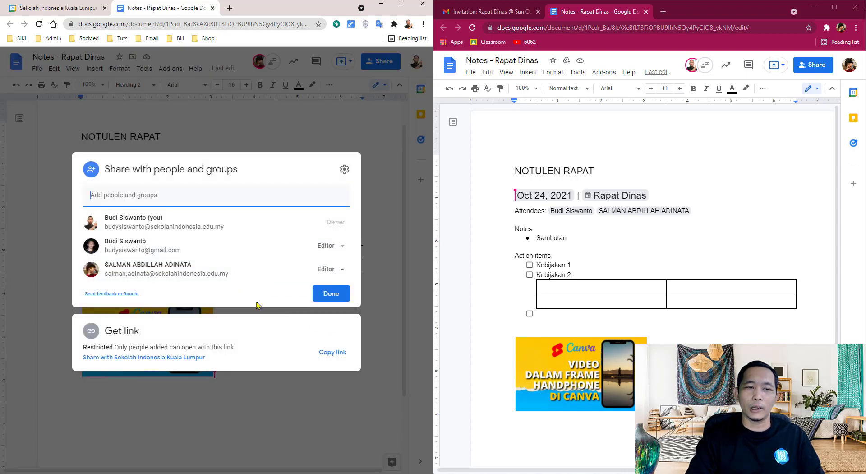
click(179, 358)
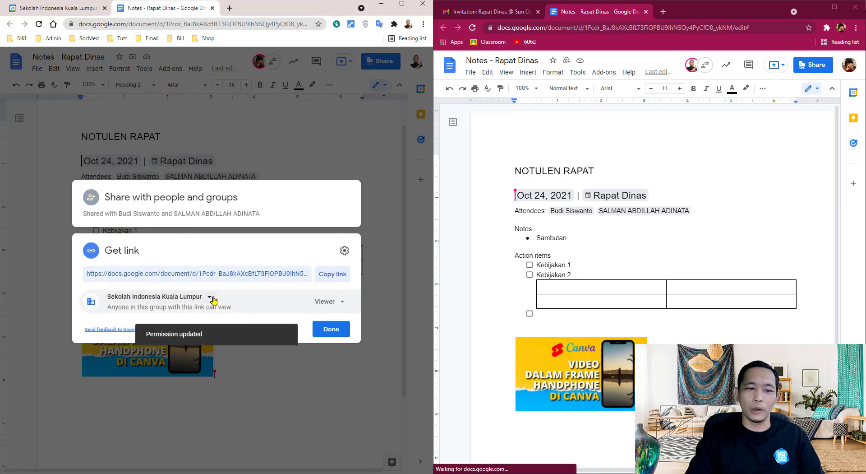
click(212, 300)
click(197, 385)
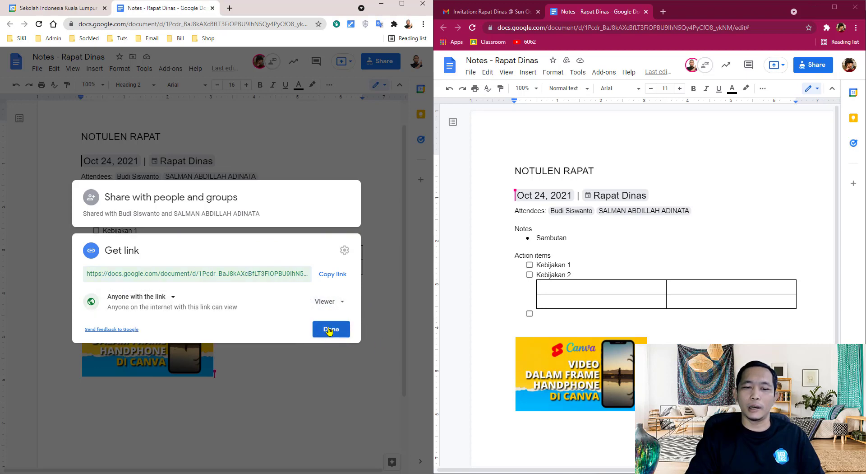
click(331, 276)
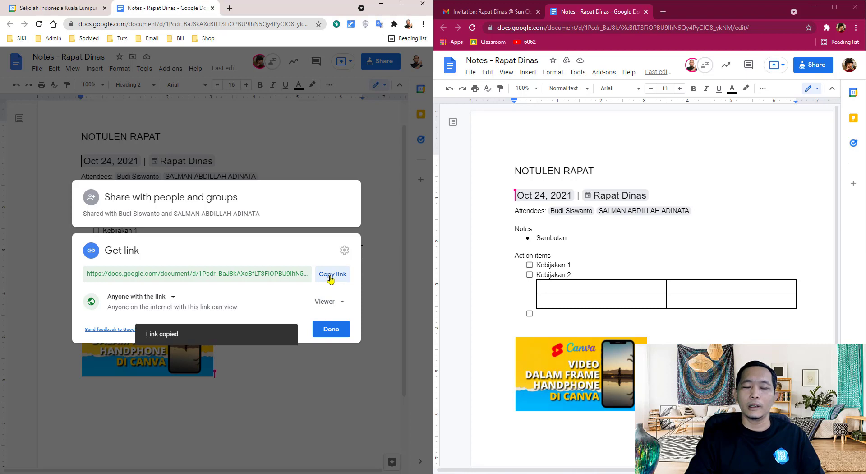
click(331, 328)
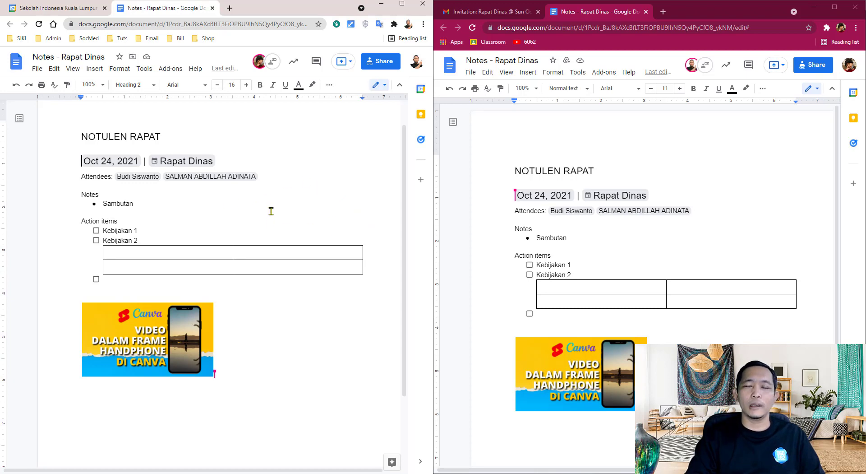
- Close the notes document in both browser windows and dismiss the Rapat Dinas event details
click(213, 8)
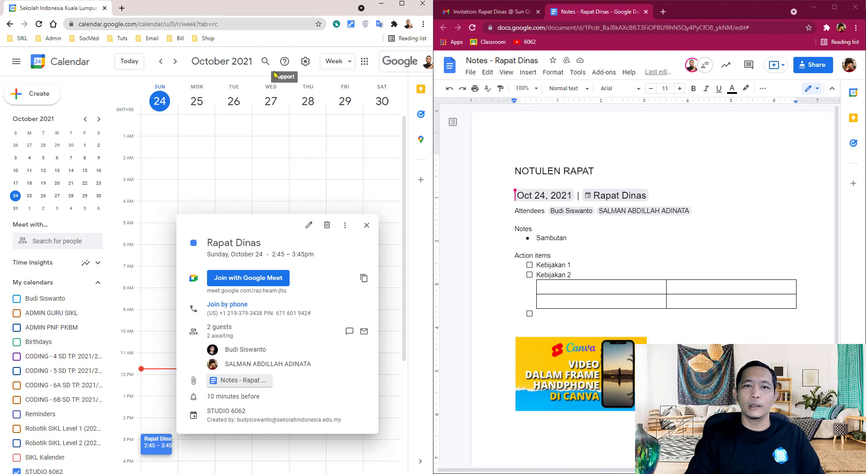
click(646, 12)
click(213, 174)
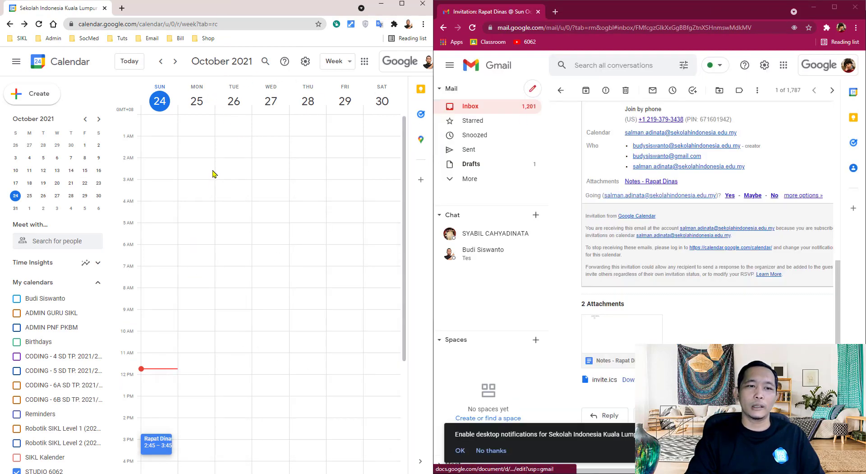
- Refresh the calendar, display it in Month view, and maximize its browser window
click(38, 24)
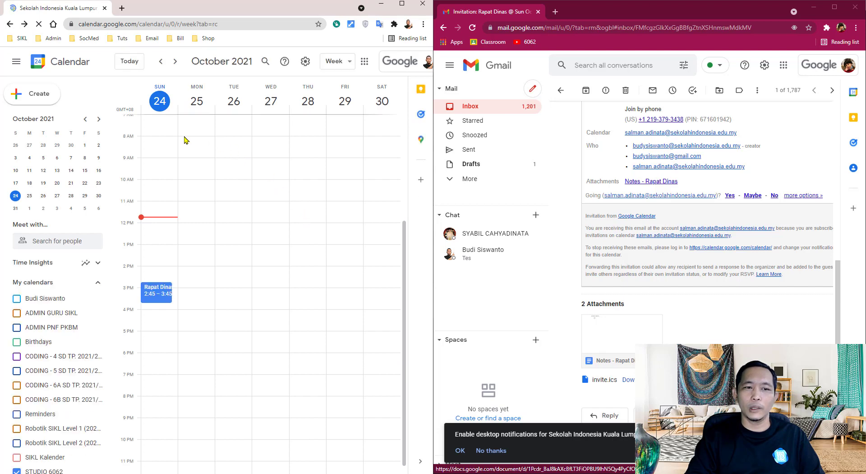
click(336, 61)
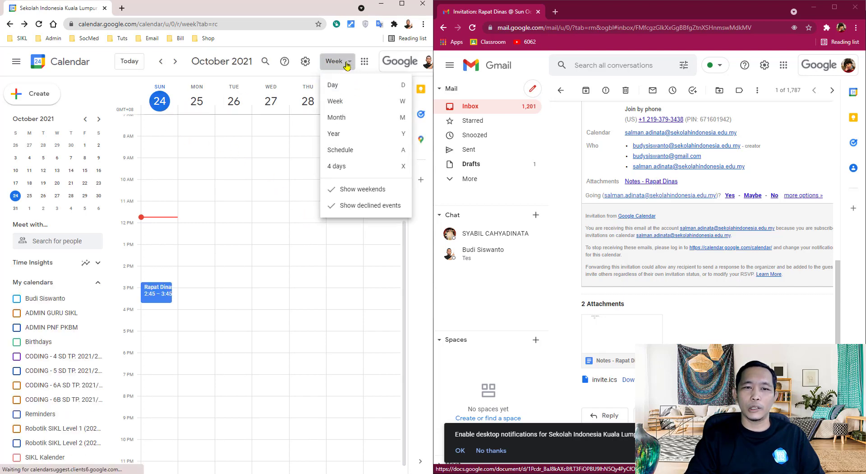
click(337, 118)
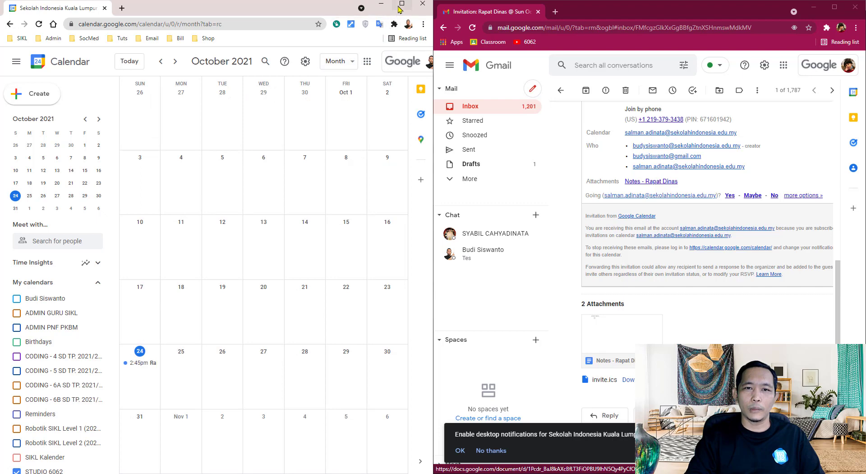
click(401, 4)
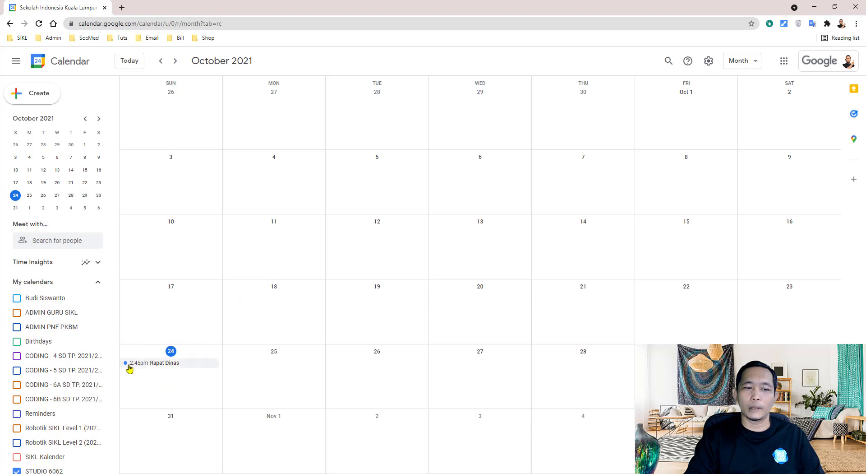
- Open the notes document attached to the Rapat Dinas event from the day view of October 24
click(171, 350)
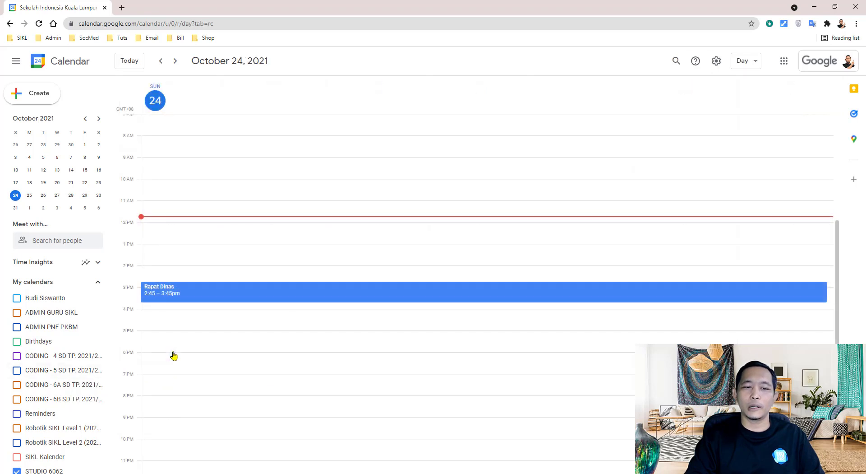
click(169, 290)
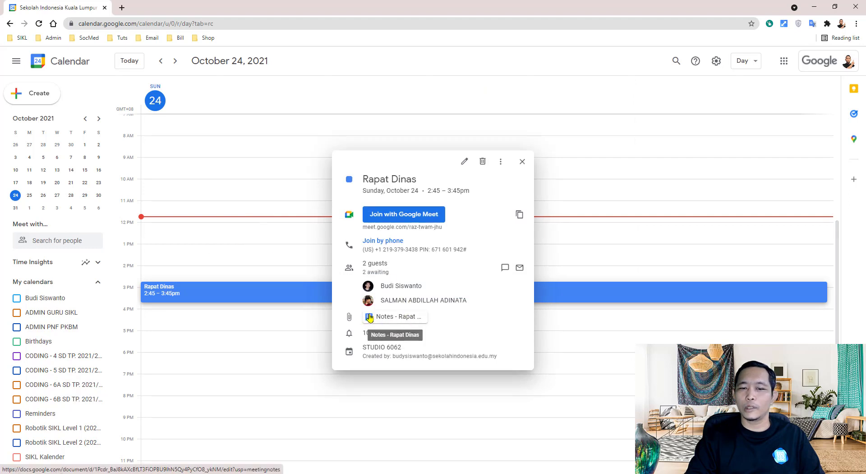
click(397, 317)
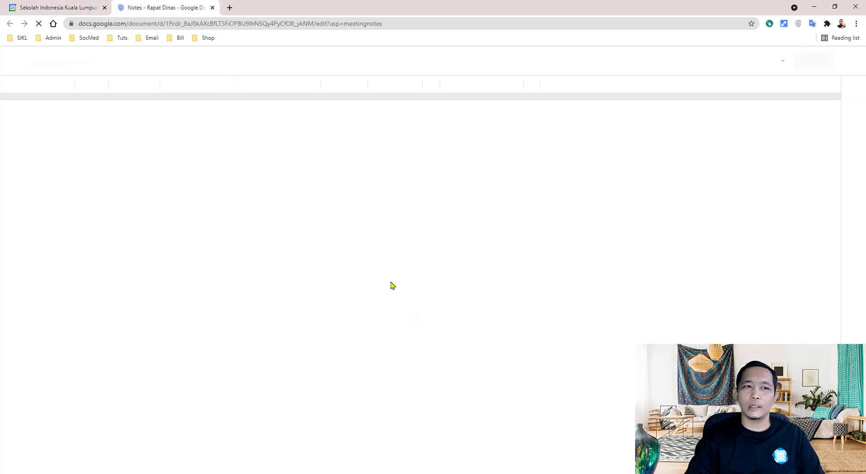